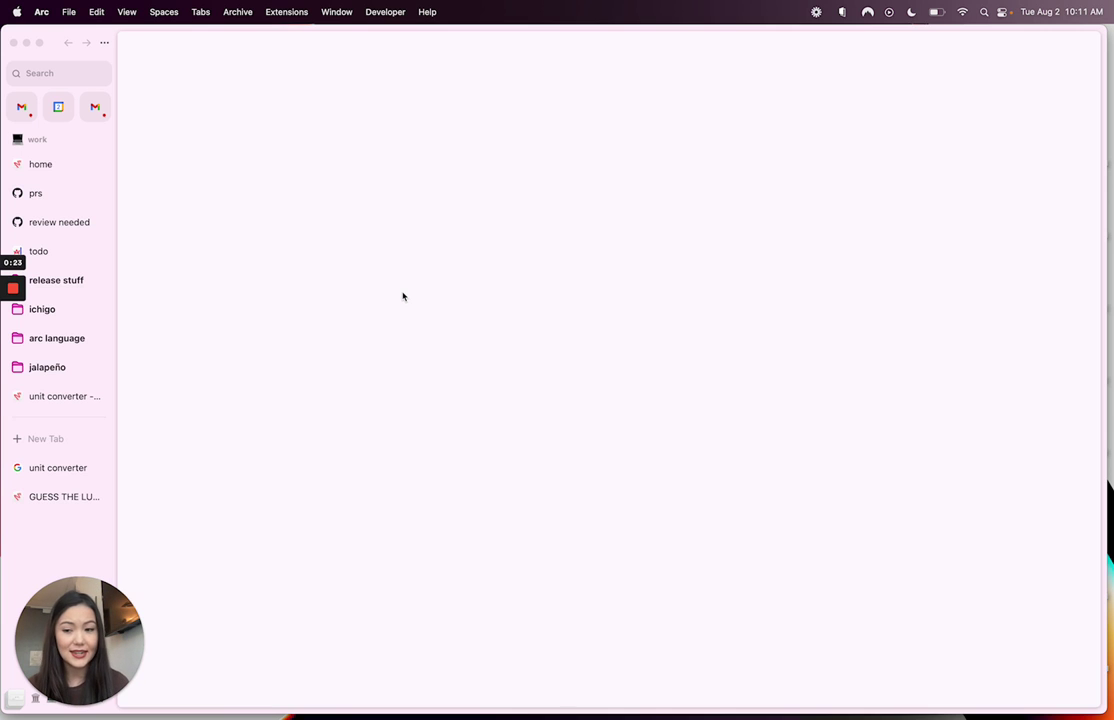
Capture the length-converter calculator box from the Google 'unit converter' results page.
click(64, 470)
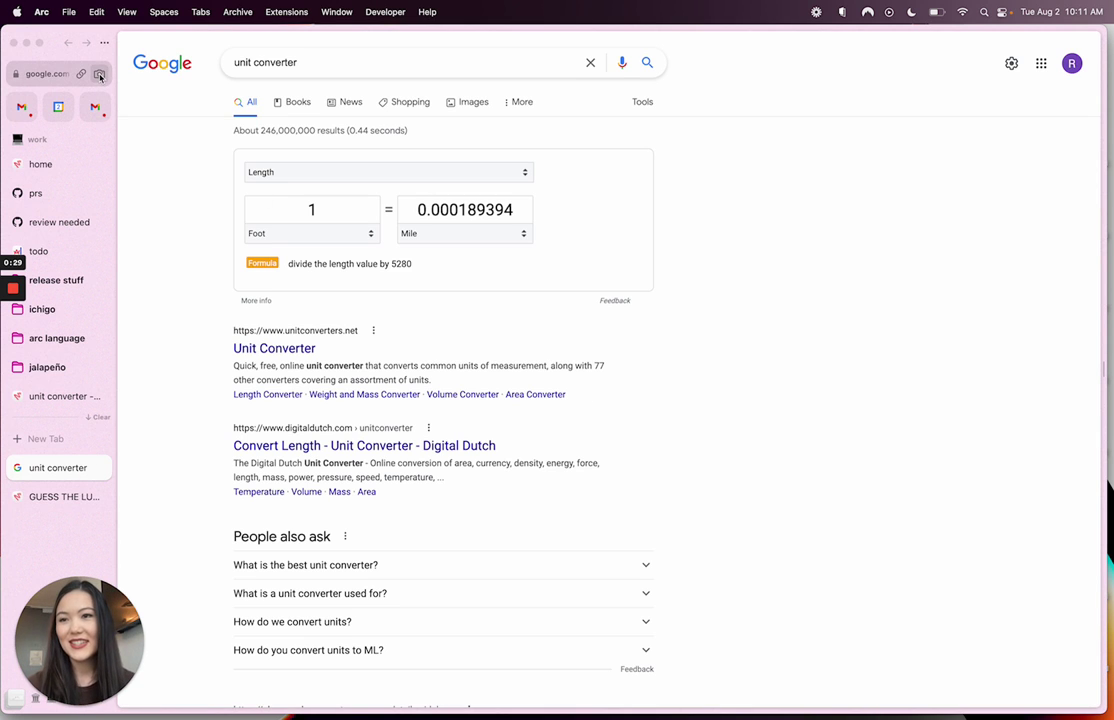
click(99, 74)
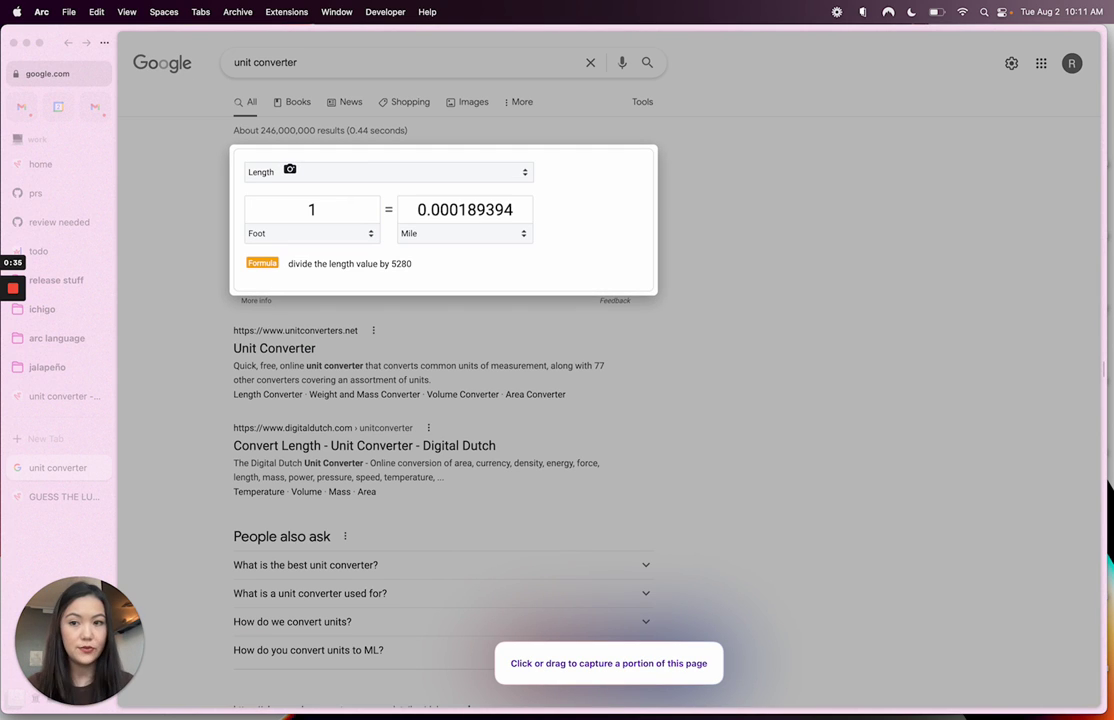
click(288, 169)
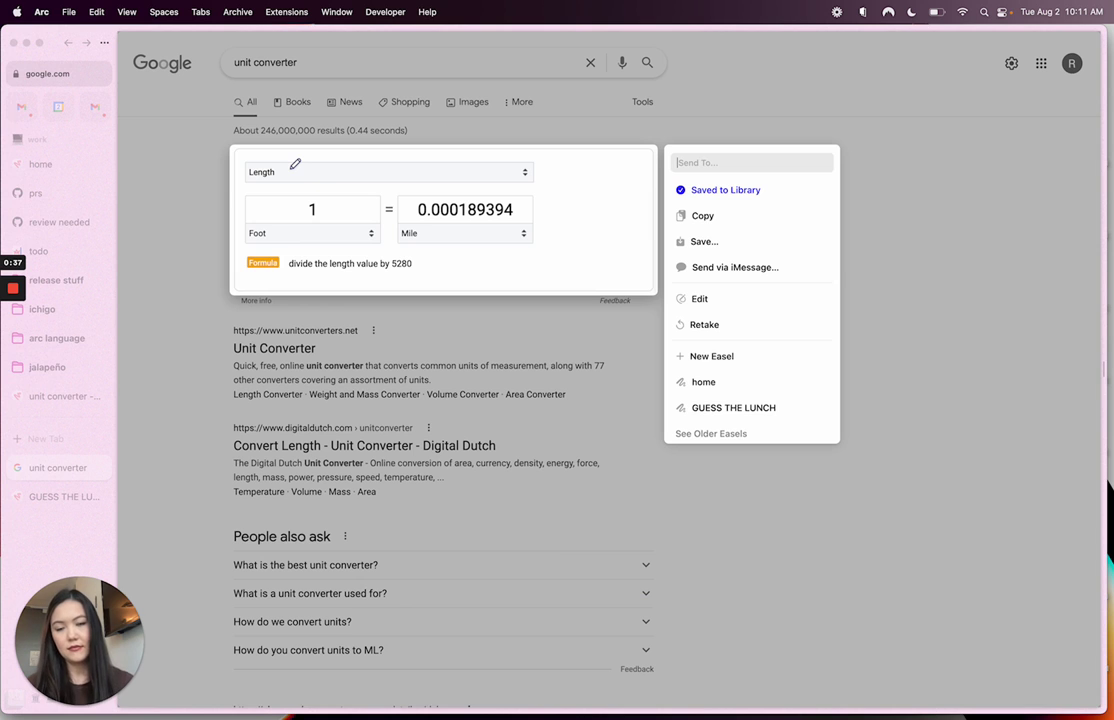
Put the converter capture on a new easel, expand it full-size, and return to it from the source page.
click(710, 356)
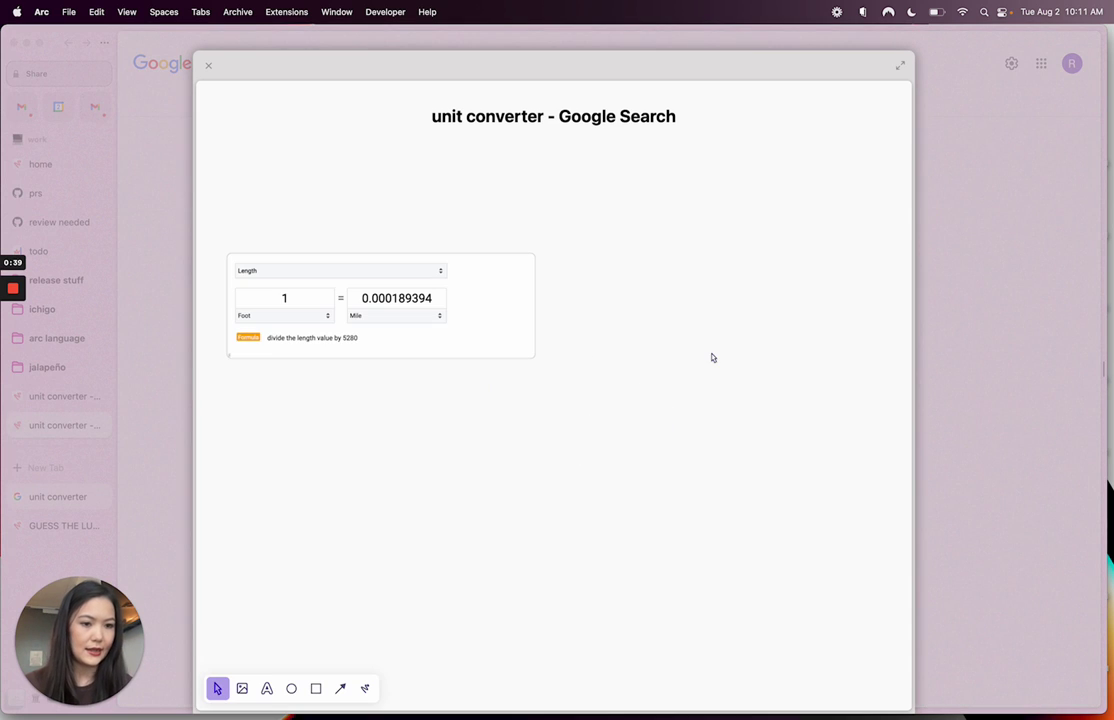
click(900, 66)
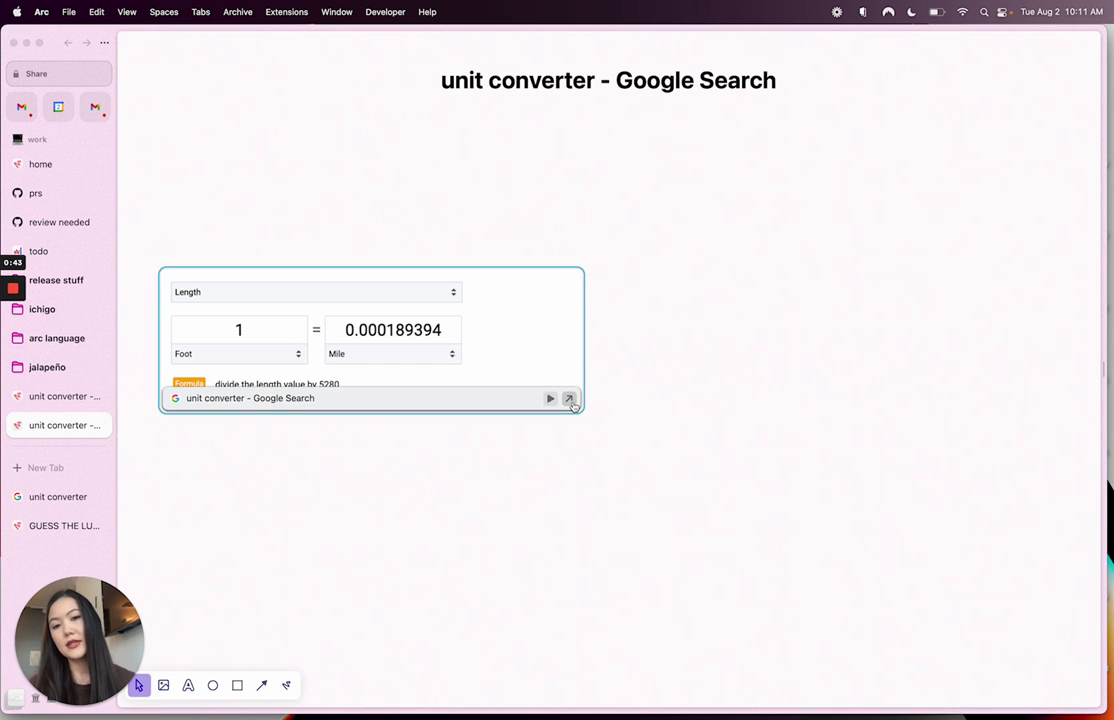
click(570, 400)
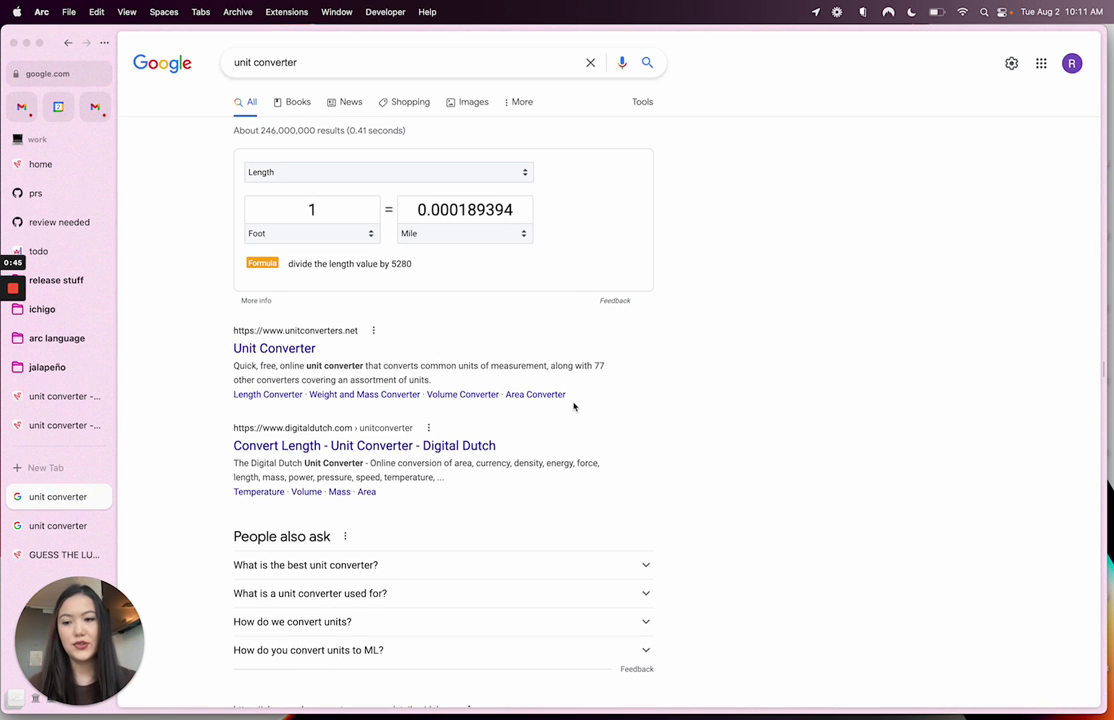
click(62, 400)
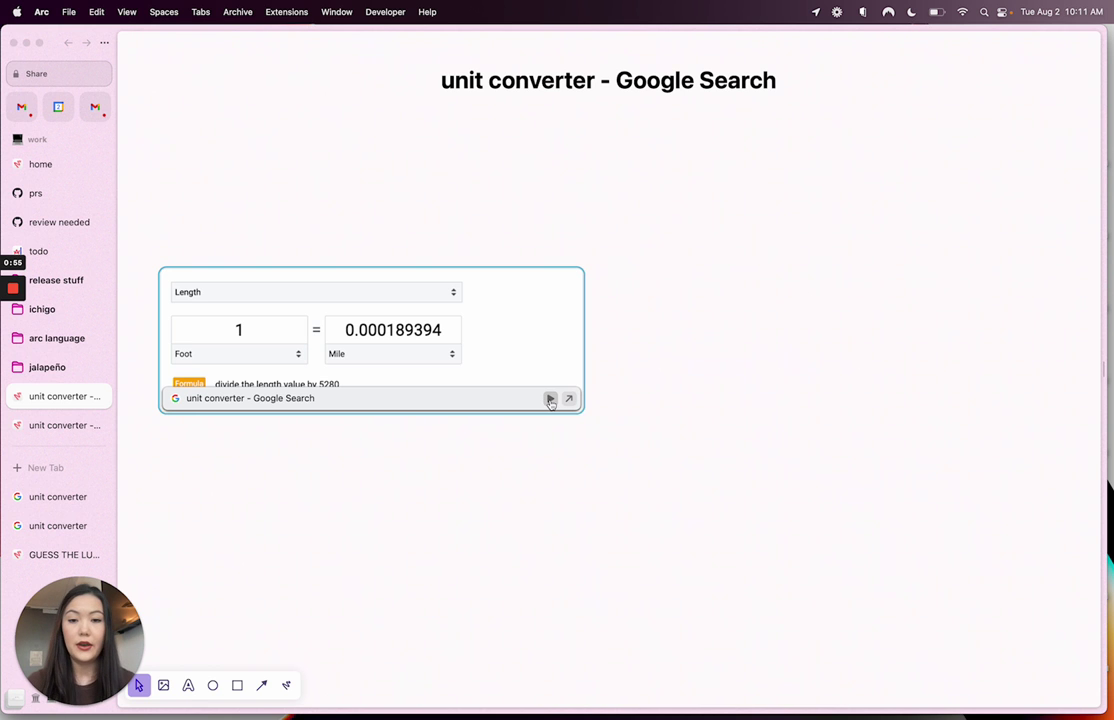
Make the converter card live and switch its left unit from Yard to Mile to Nanometer, giving 1.0936e-9 yard.
click(549, 400)
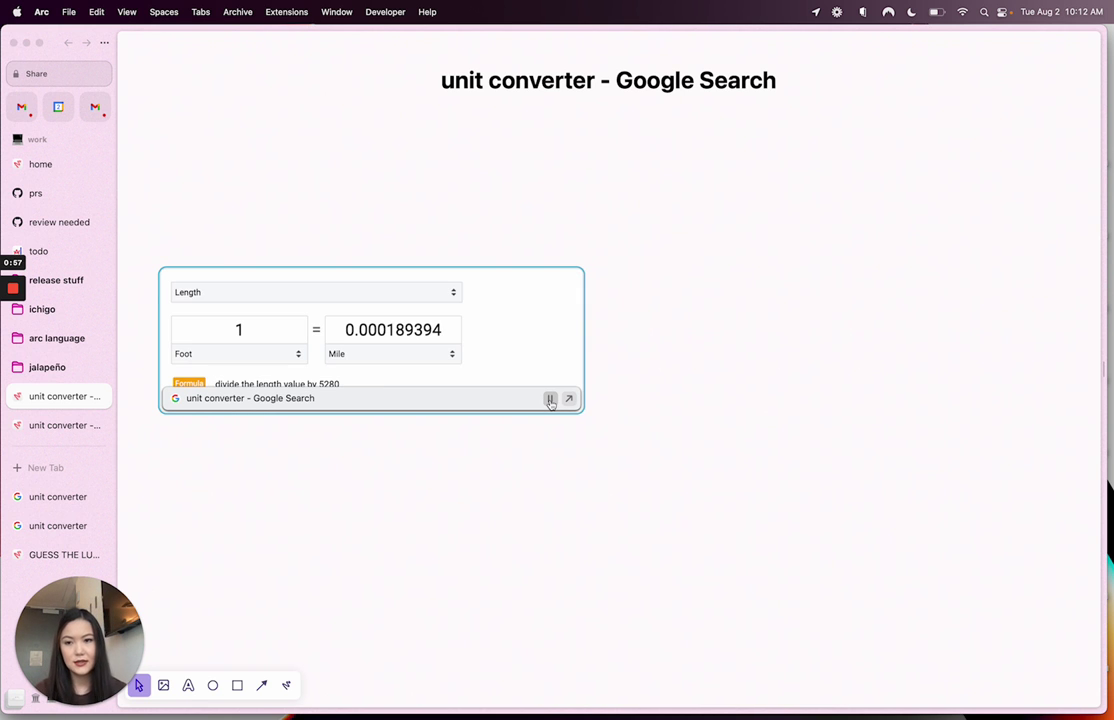
click(297, 354)
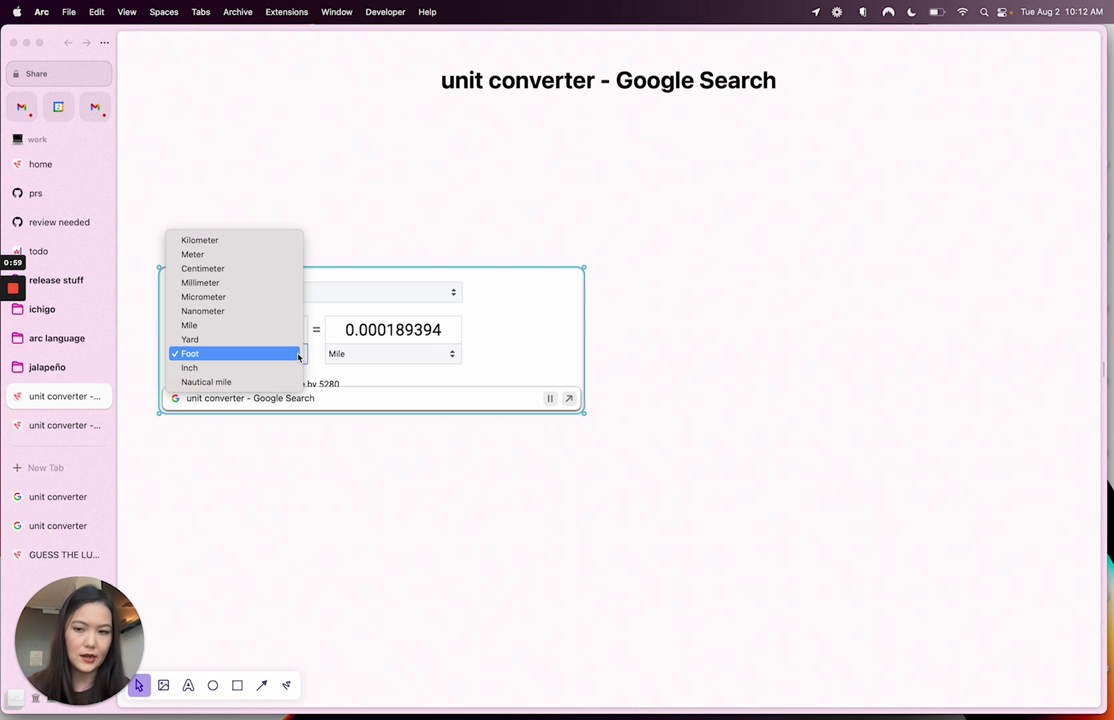
click(294, 339)
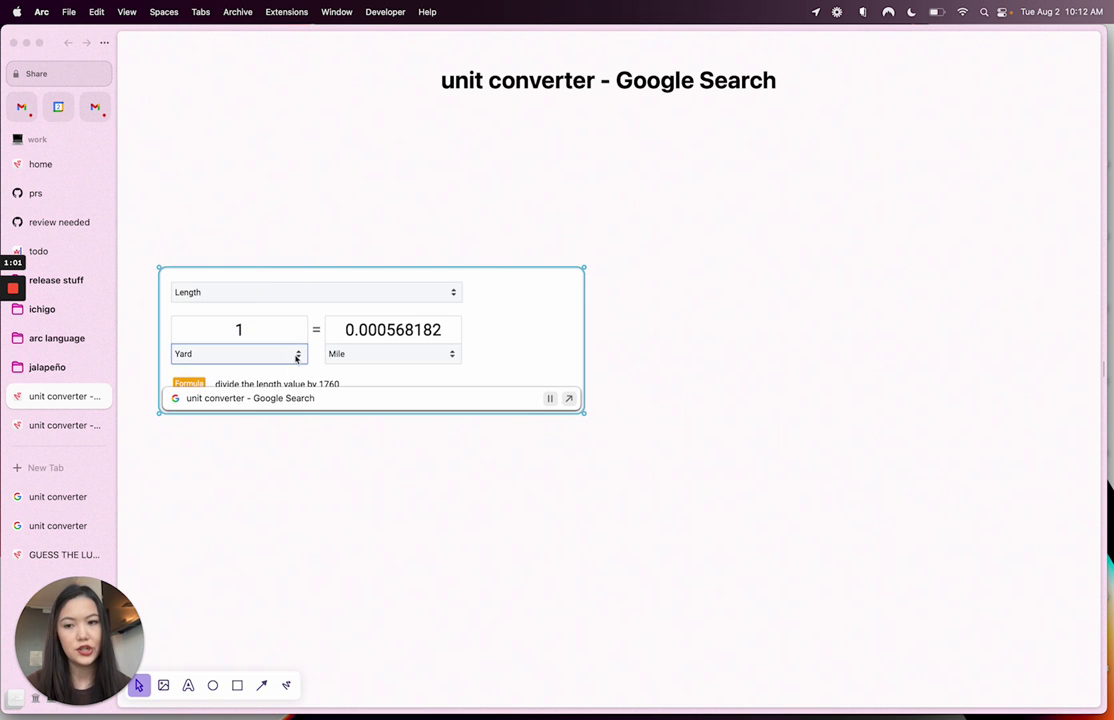
click(297, 354)
click(296, 338)
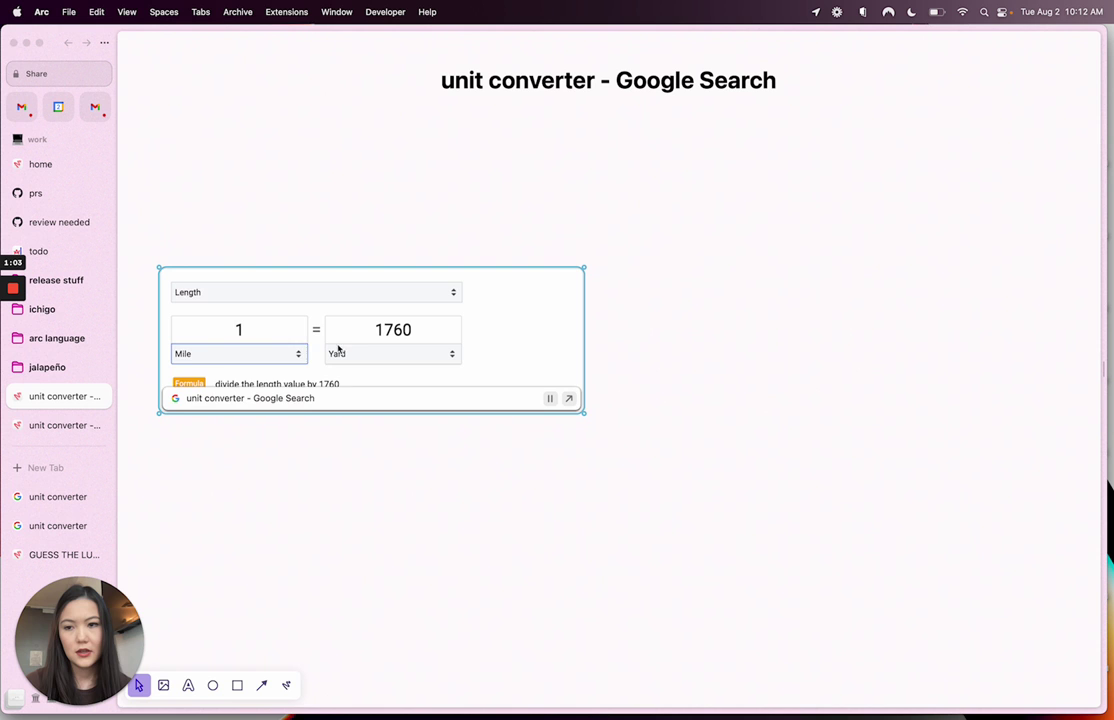
click(295, 354)
click(281, 340)
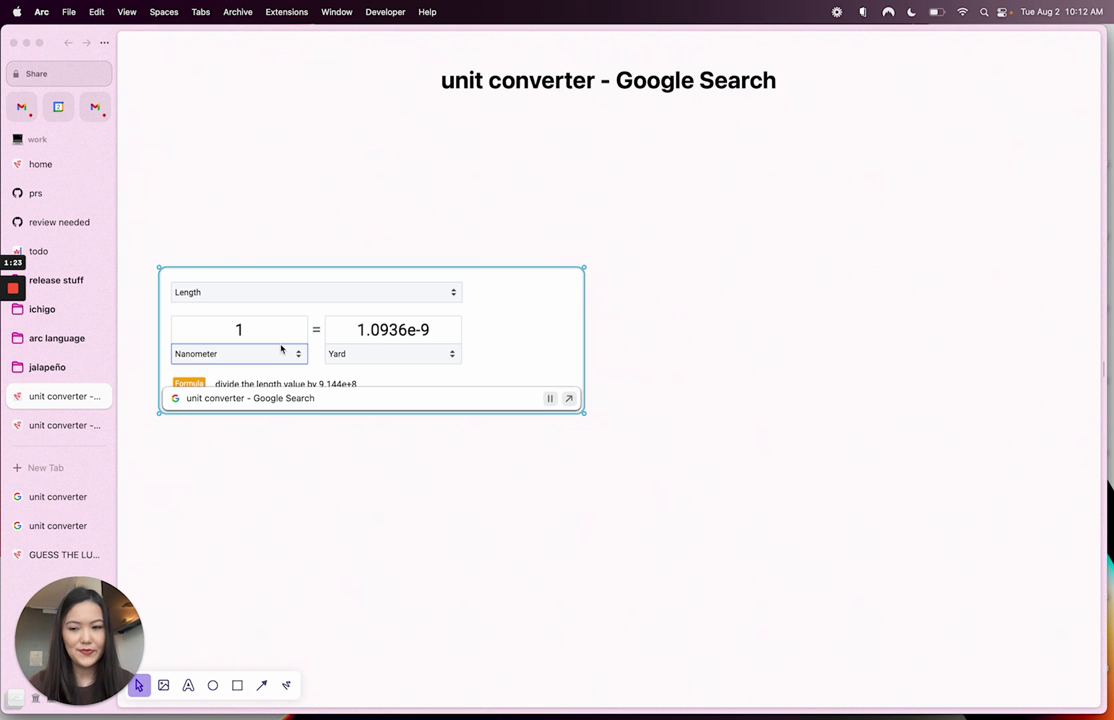
click(343, 174)
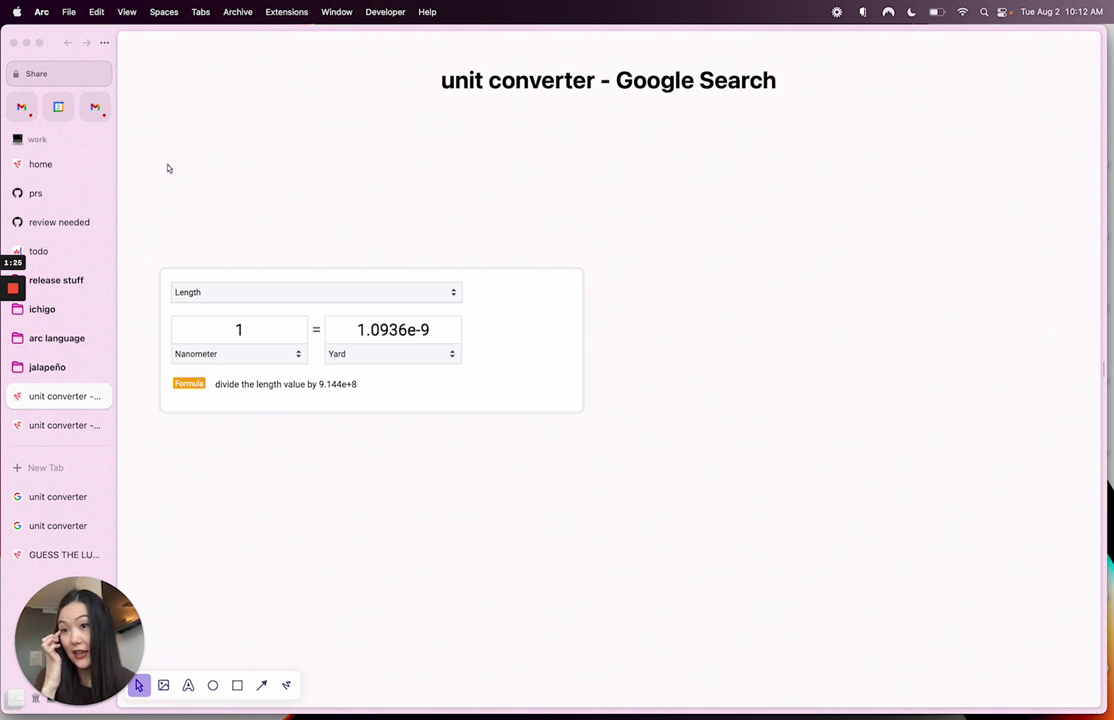
Switch to the home dashboard easel and tick off 'Make live capture loom video'.
click(77, 163)
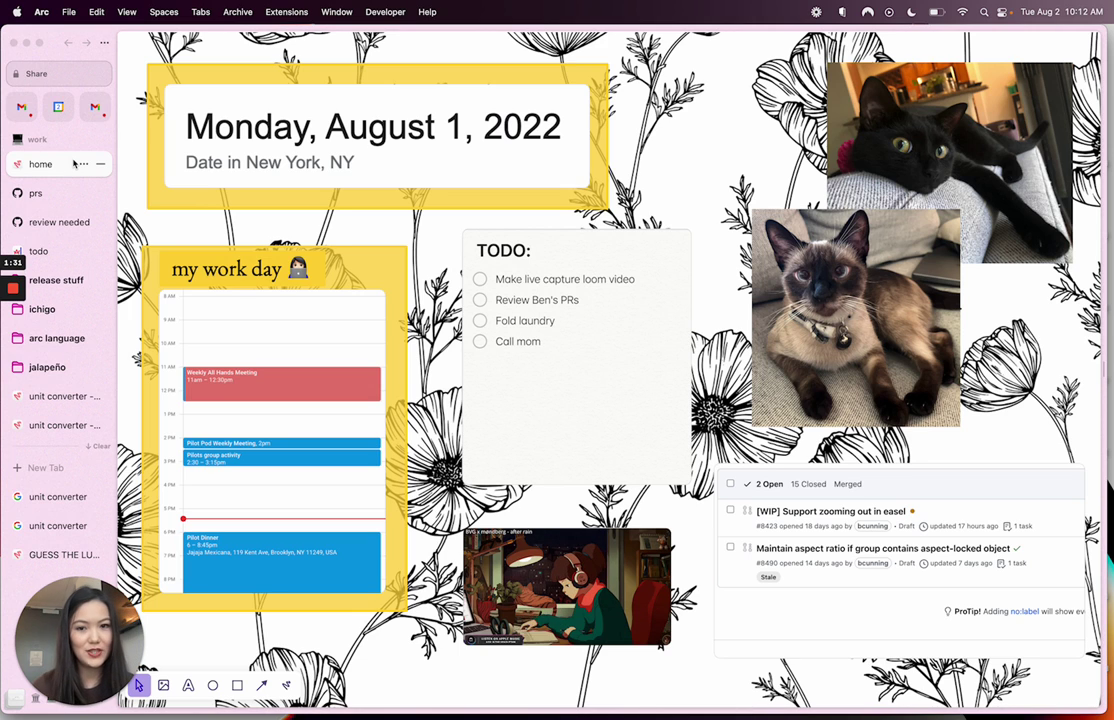
mouse_move(467, 169)
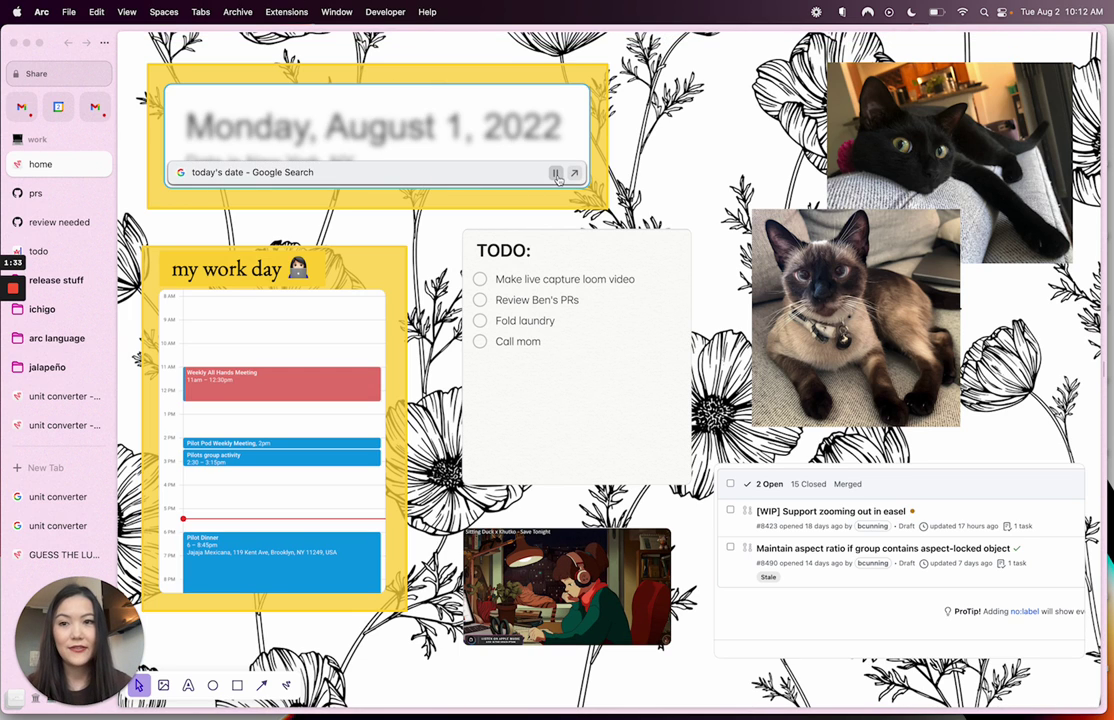
mouse_move(350, 578)
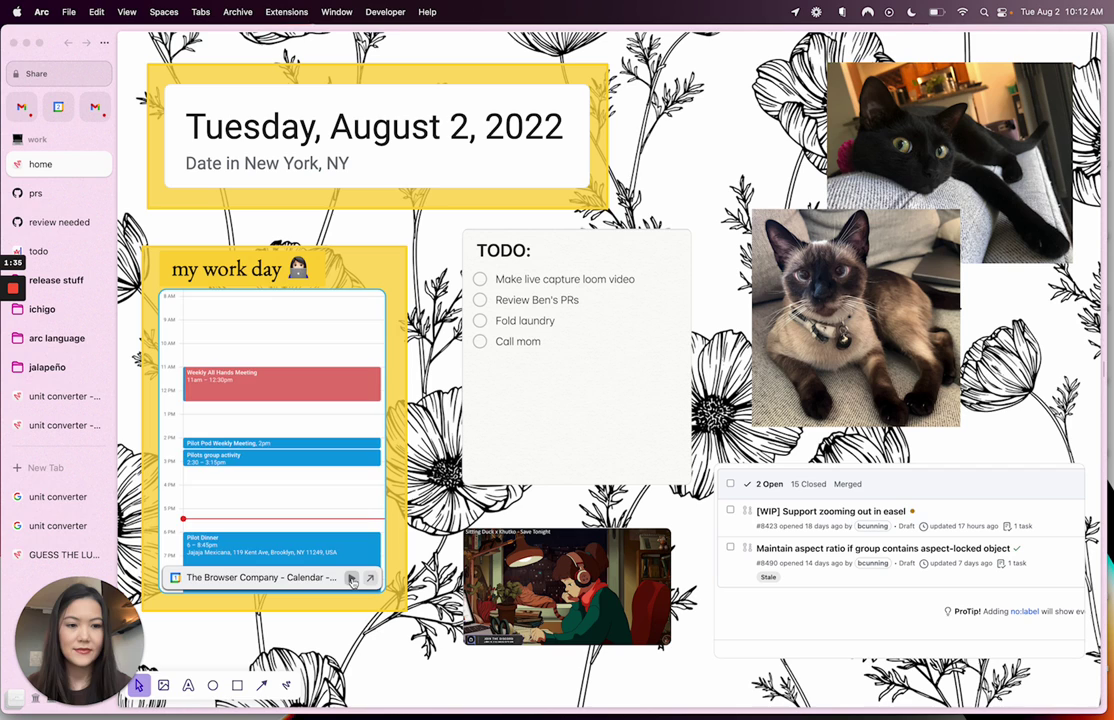
mouse_move(575, 423)
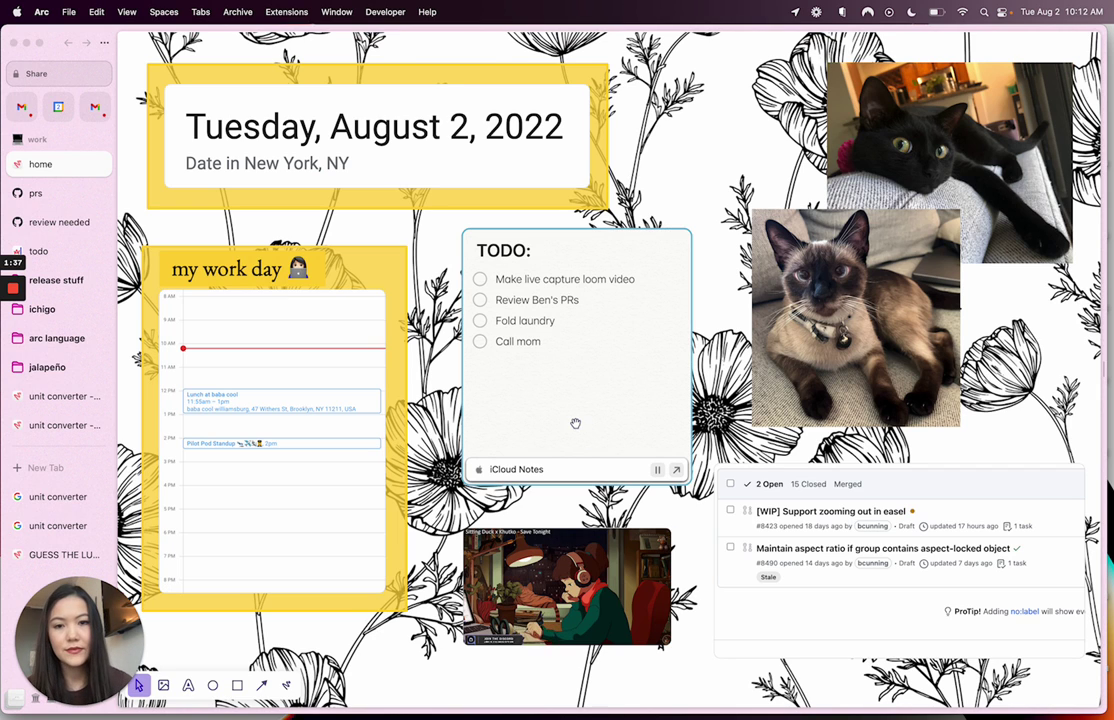
click(481, 280)
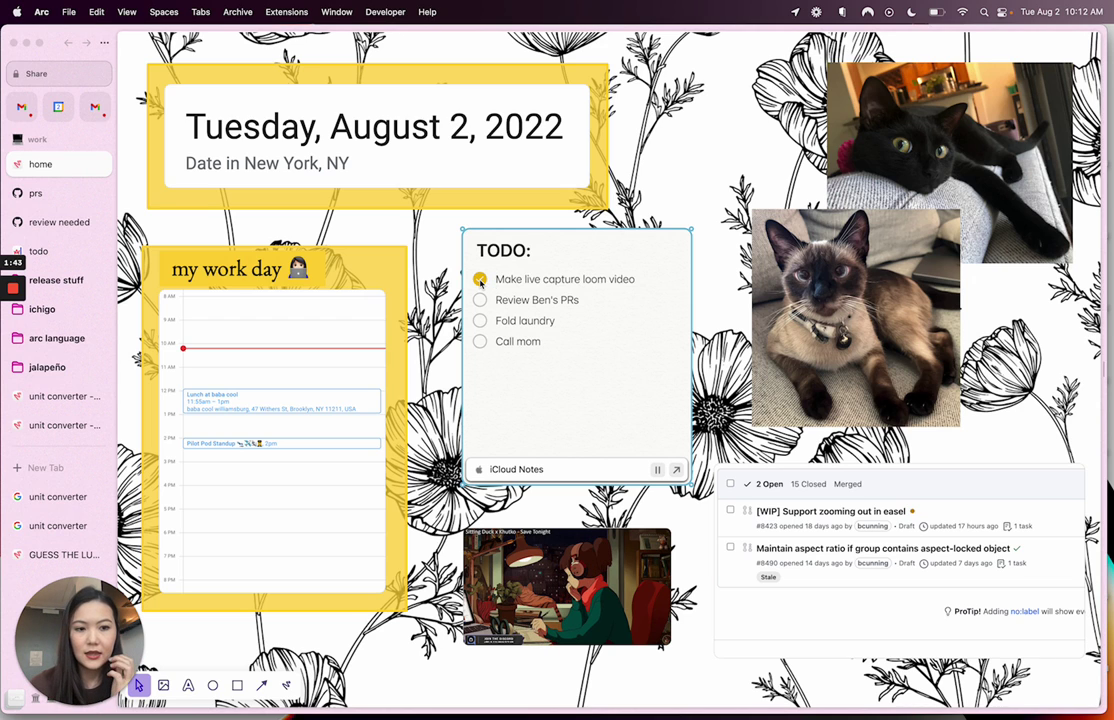
Make the iCloud Notes TODO card live and start editing its first item.
mouse_move(583, 580)
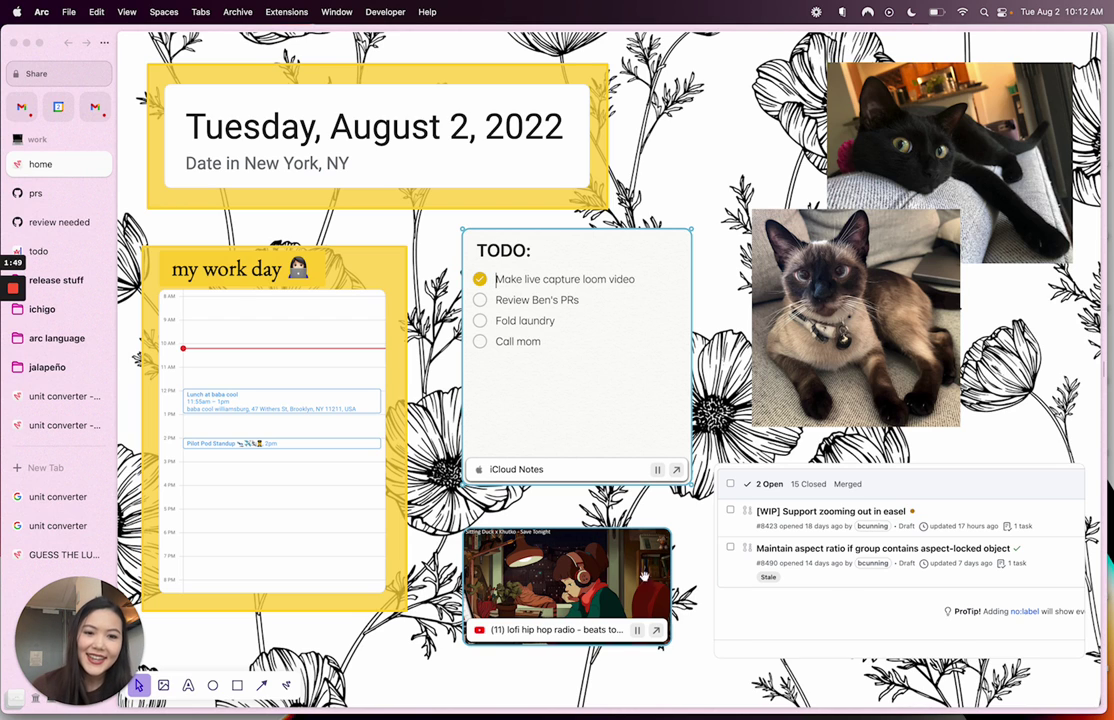
mouse_move(807, 536)
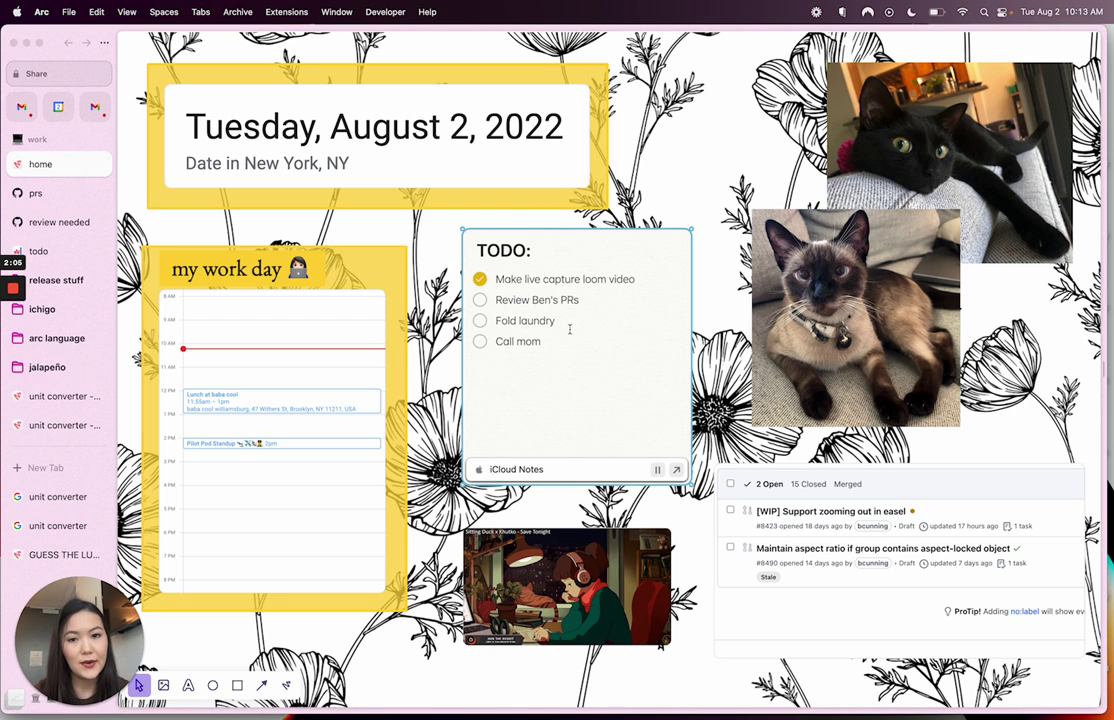
click(573, 476)
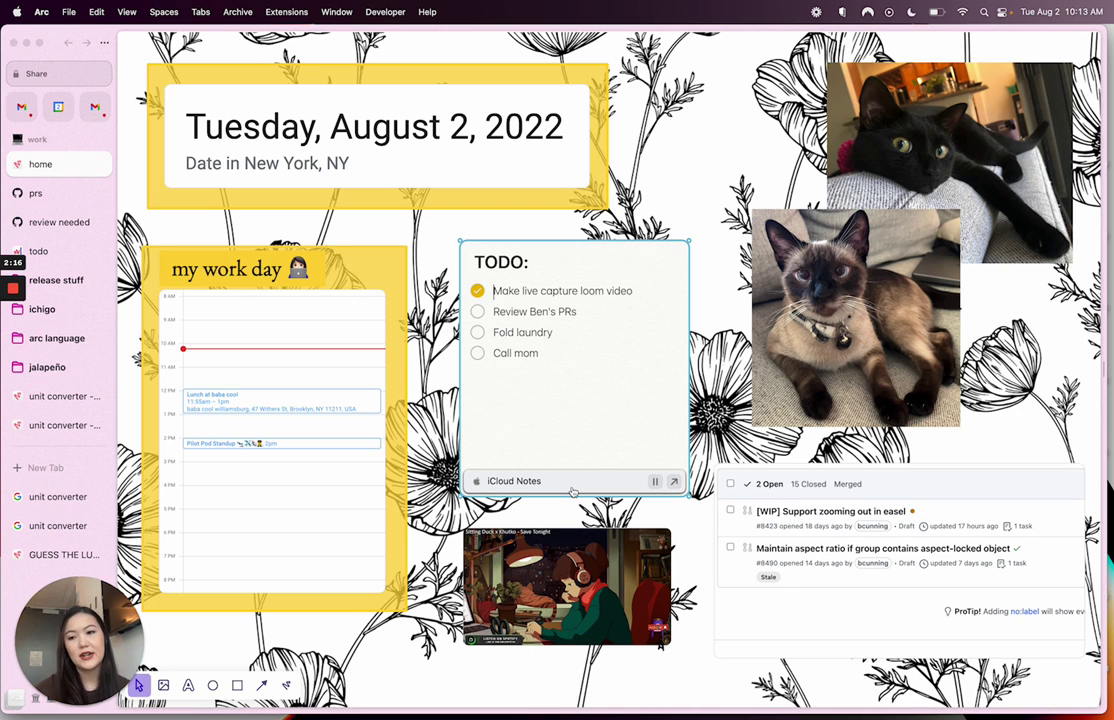
click(636, 302)
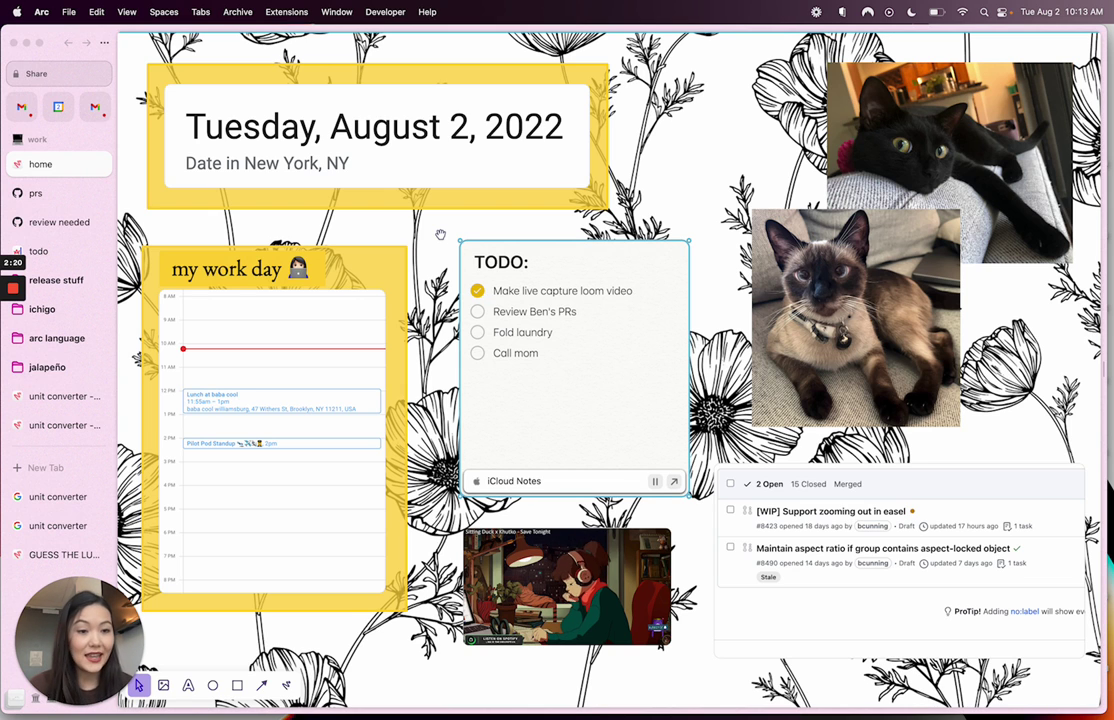
Switch to the Guess the Lunch easel and bring the Round 1 form into view.
click(60, 554)
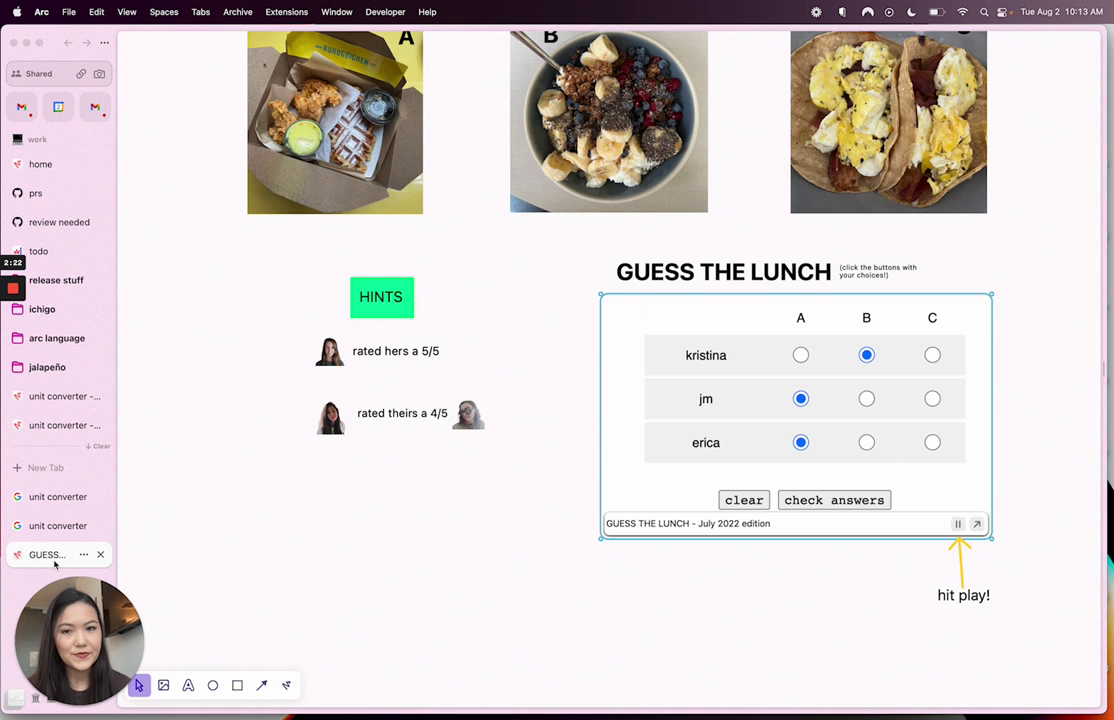
scroll(300, 313, up, 10)
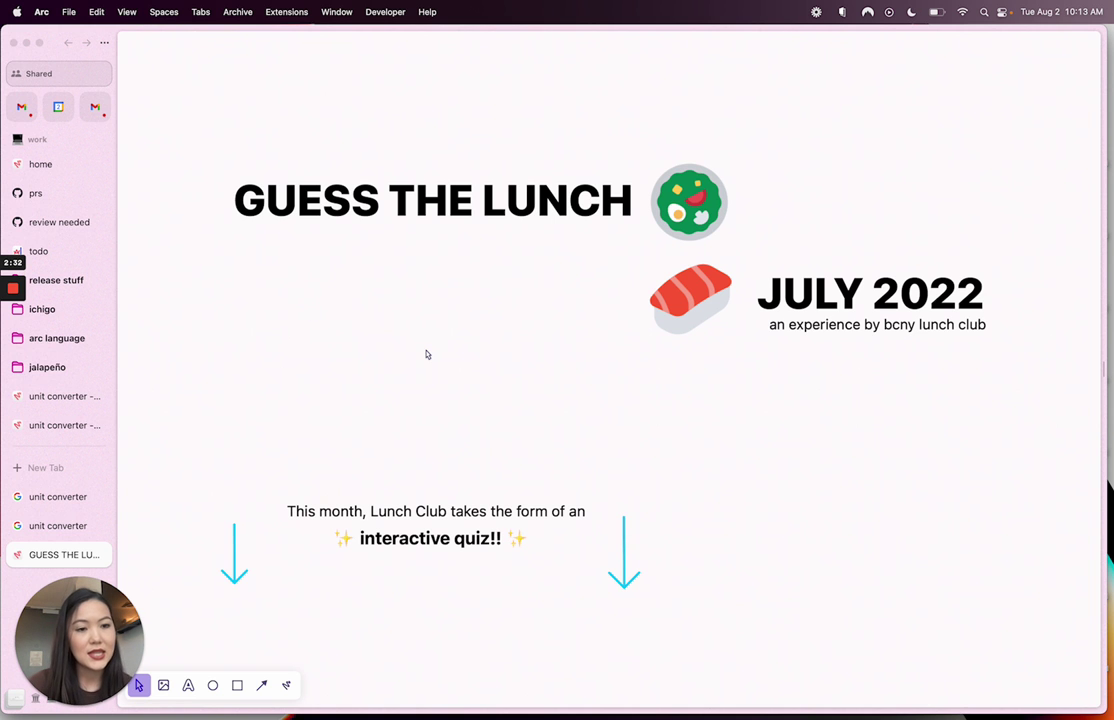
scroll(642, 458, down, 10)
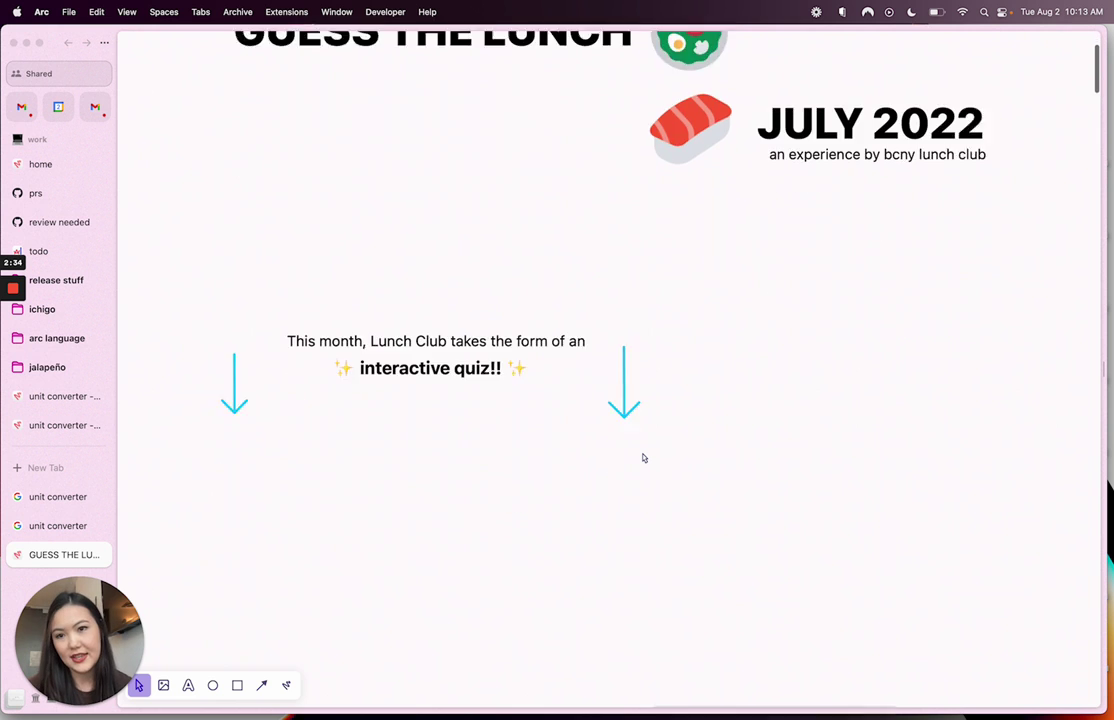
scroll(643, 458, down, 18)
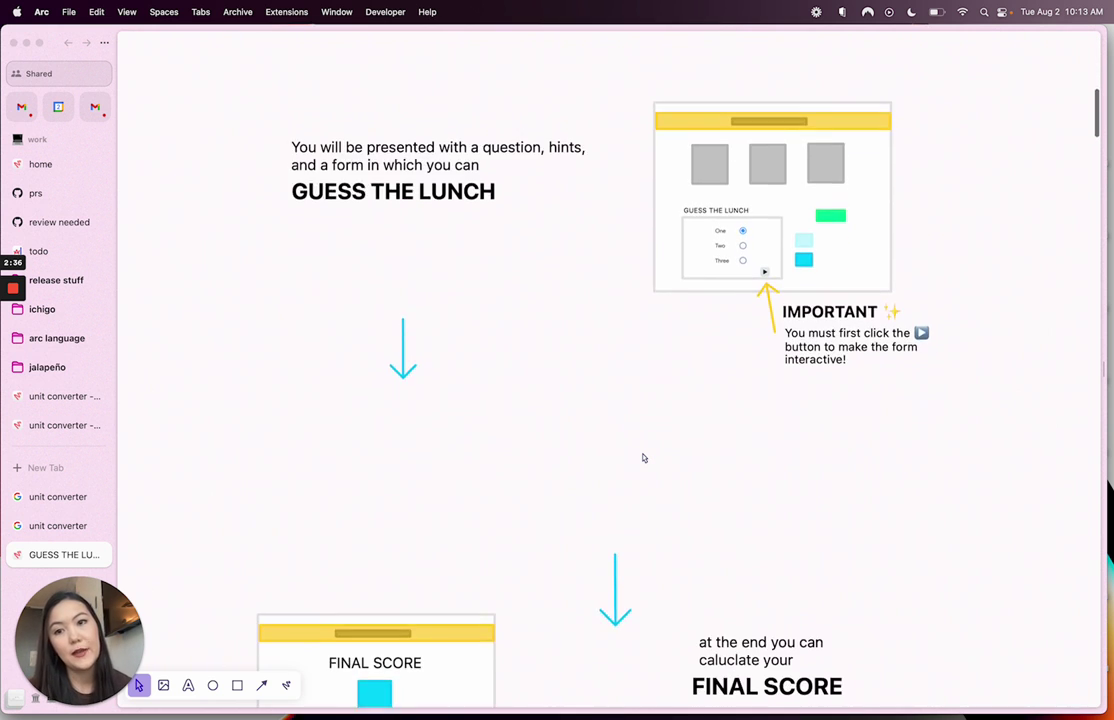
scroll(643, 458, down, 20)
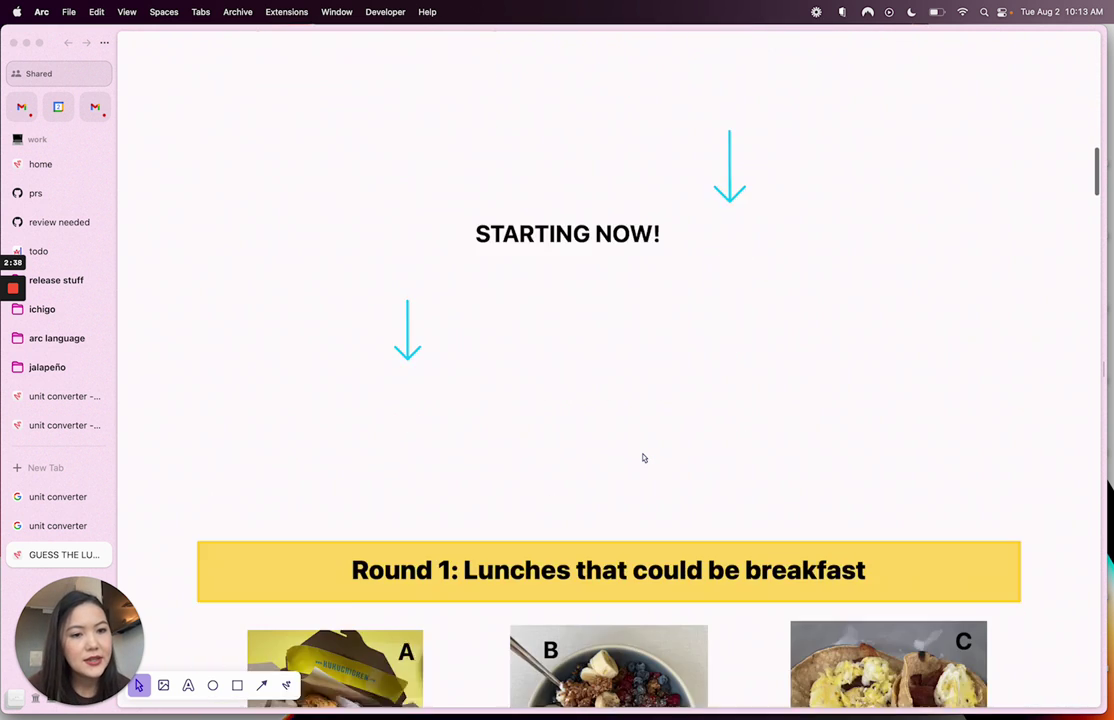
scroll(642, 455, down, 2)
scroll(642, 455, up, 1)
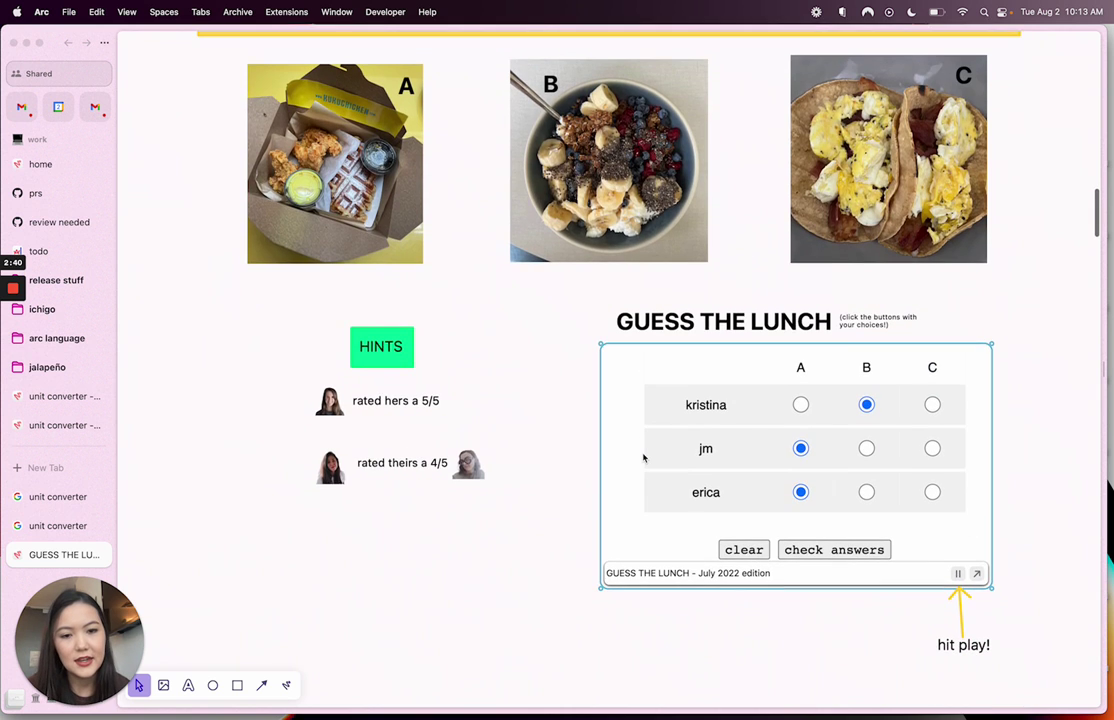
scroll(567, 497, up, 1)
scroll(567, 497, down, 1)
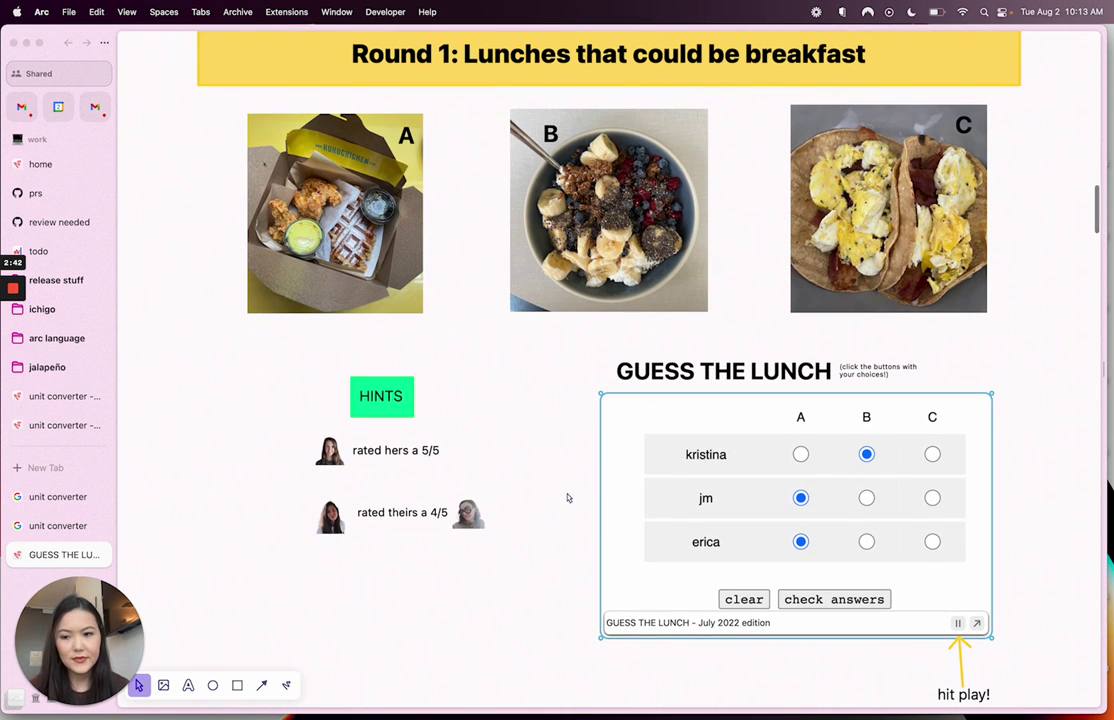
Clear Round 1, pick lunches A, B and A for the three people, and check the answers.
click(748, 600)
click(800, 455)
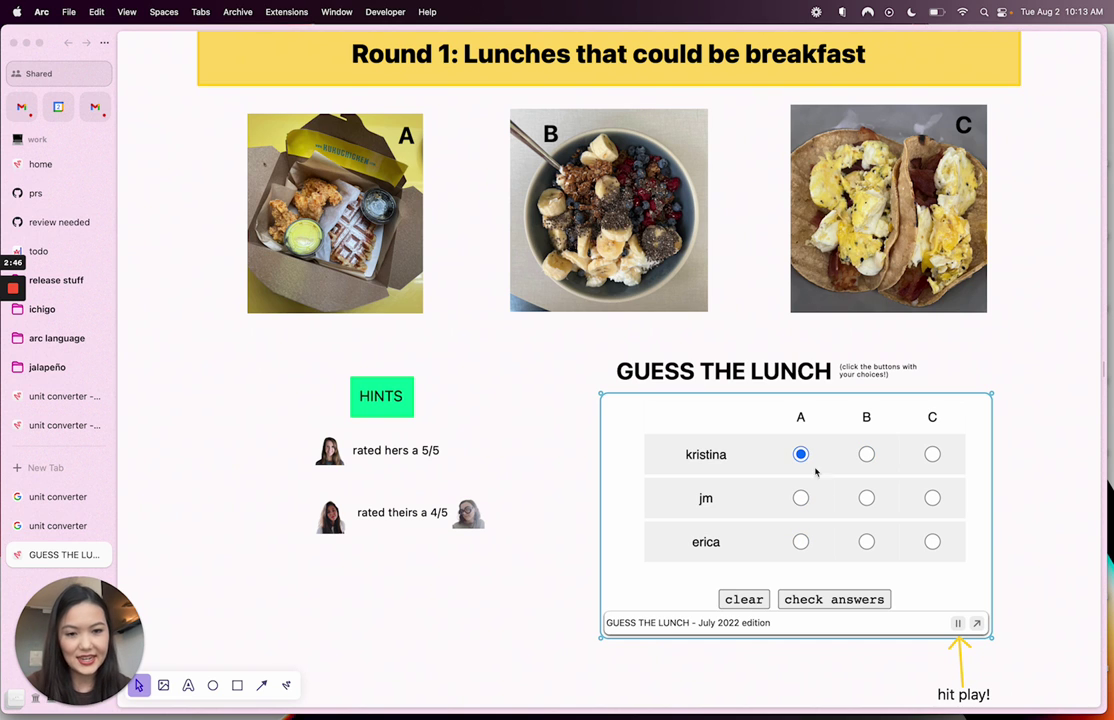
click(866, 498)
click(799, 541)
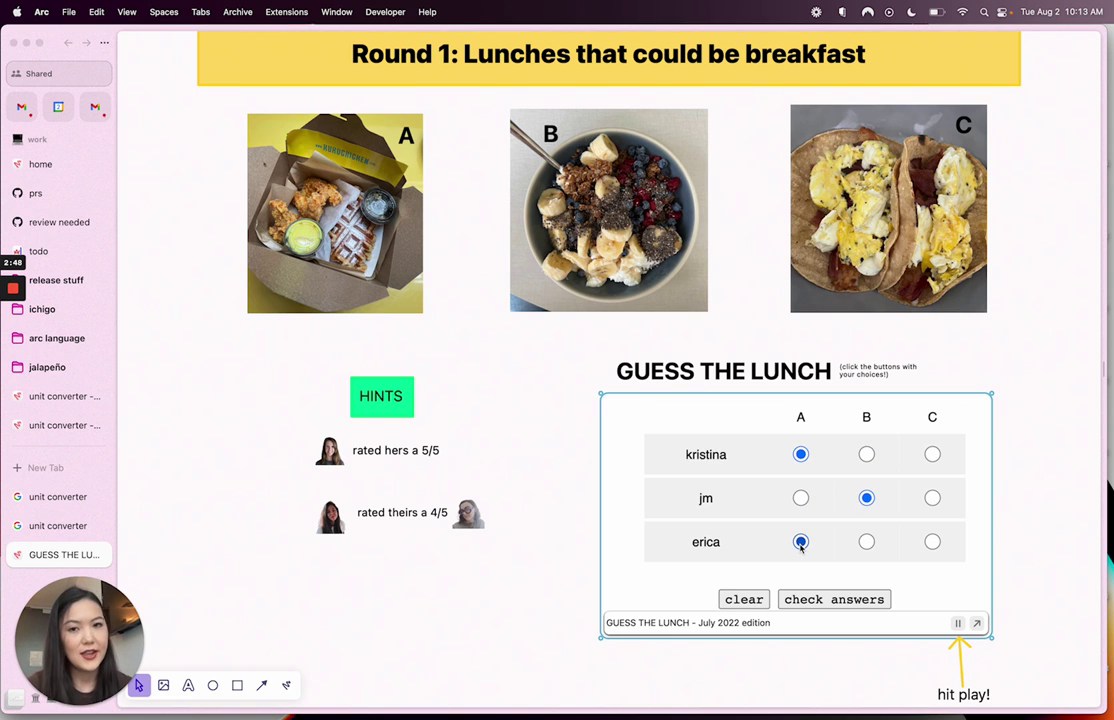
click(810, 599)
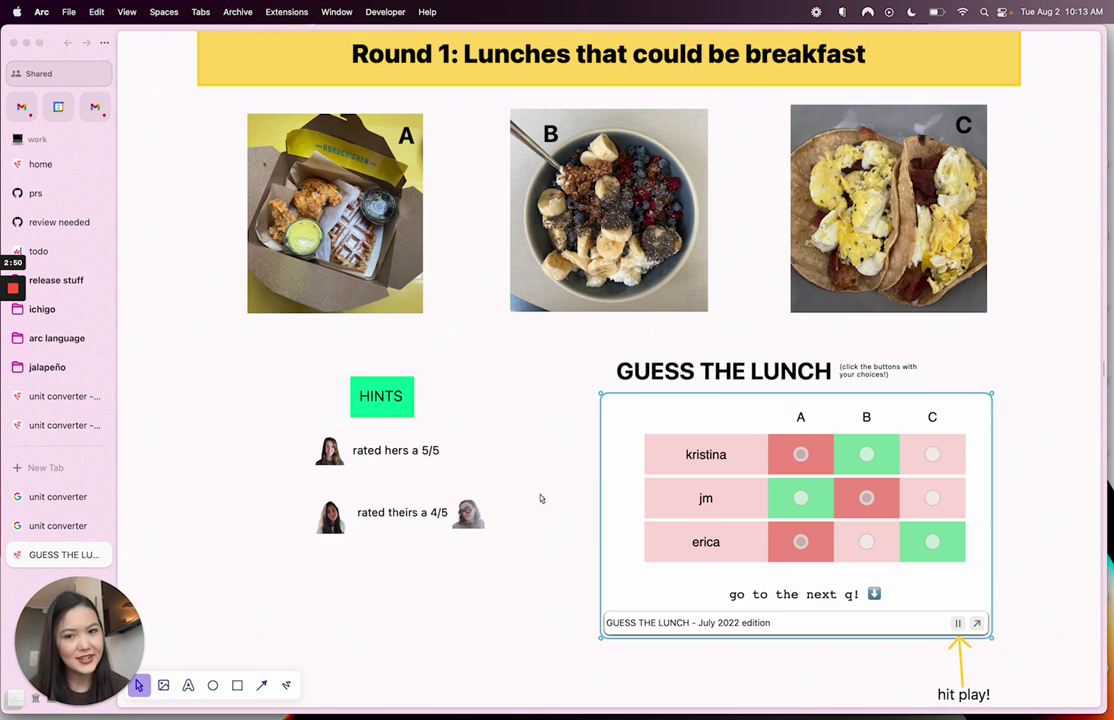
Scroll down to the Round 2 'Leftovers for lunch' photos, D-to-G answer grid and hints.
scroll(525, 529, down, 5)
scroll(525, 530, down, 2)
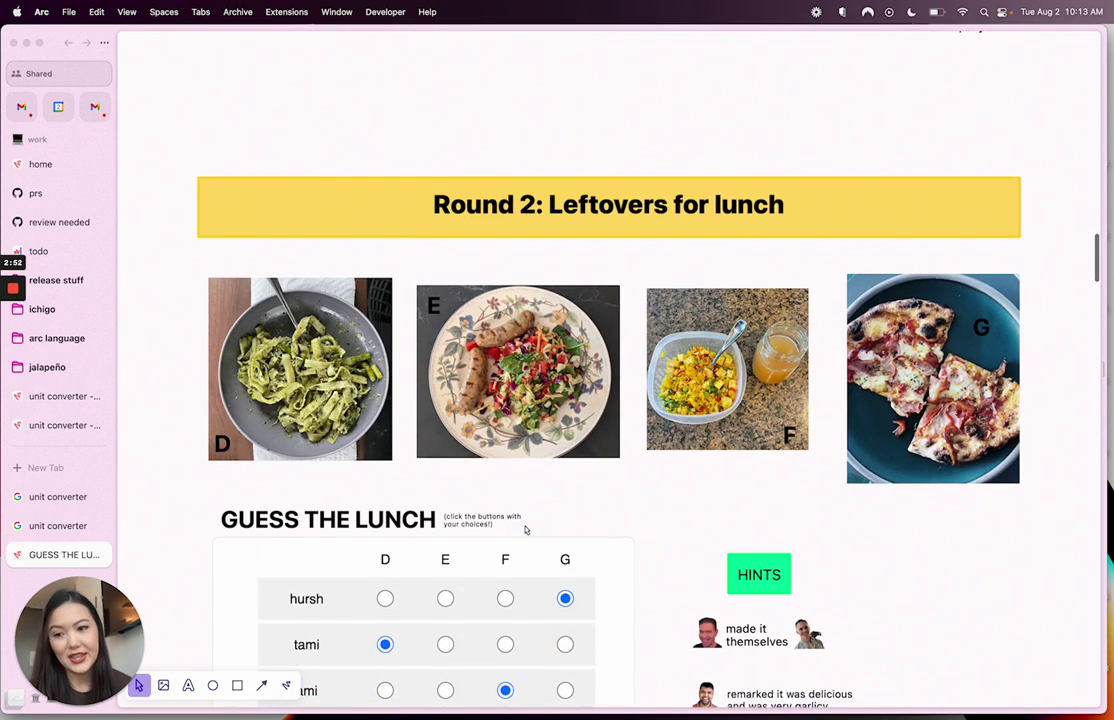
scroll(525, 530, down, 1)
scroll(525, 530, down, 2)
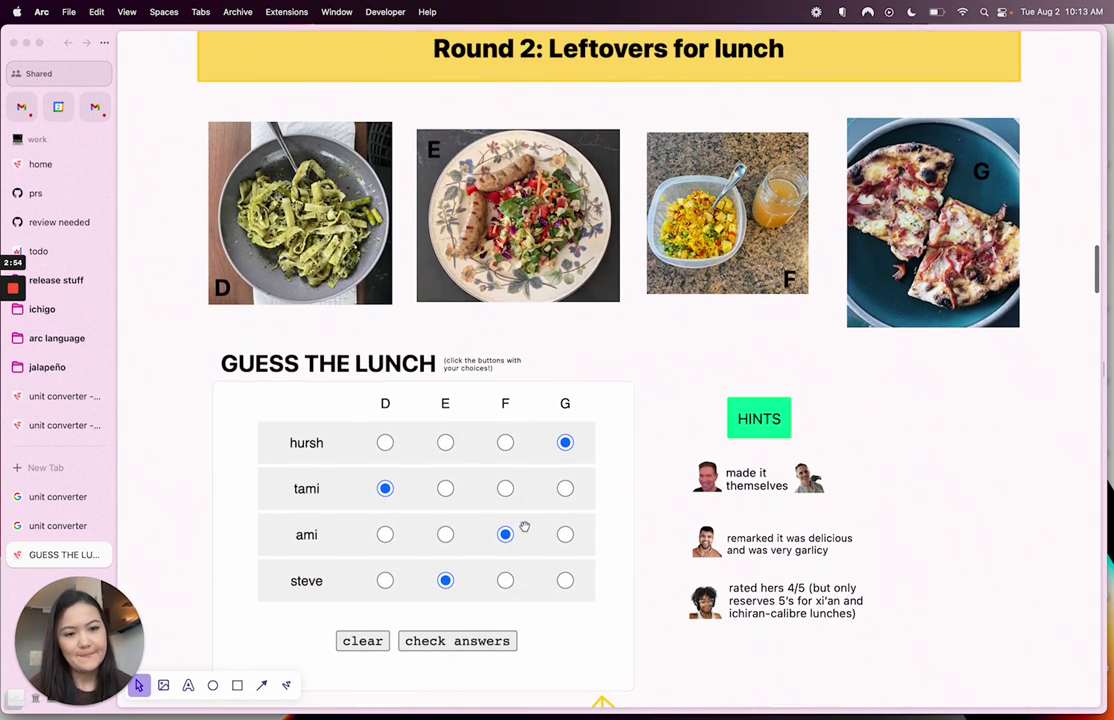